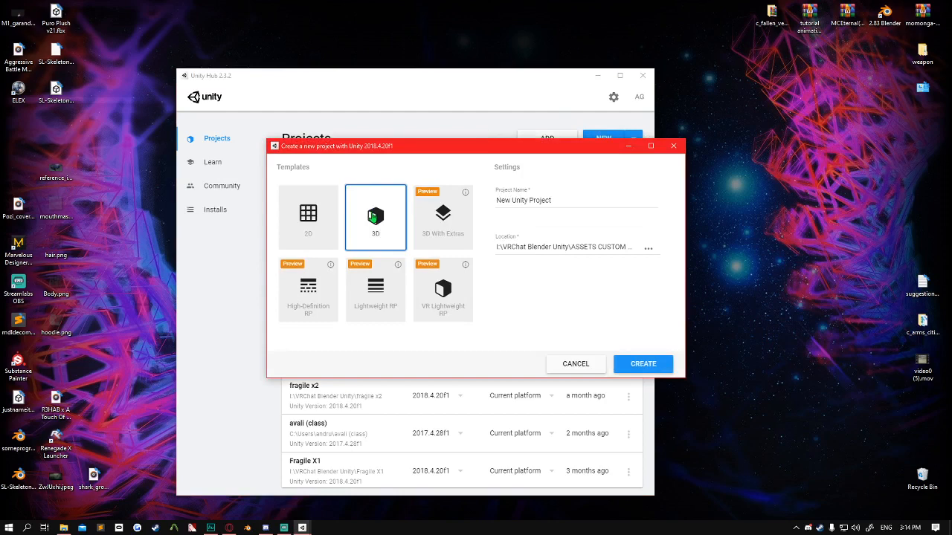
# Step: Create a new 3D project named Tutorial in the preset location
pyautogui.moveTo(561, 200); pyautogui.dragTo(418, 205)
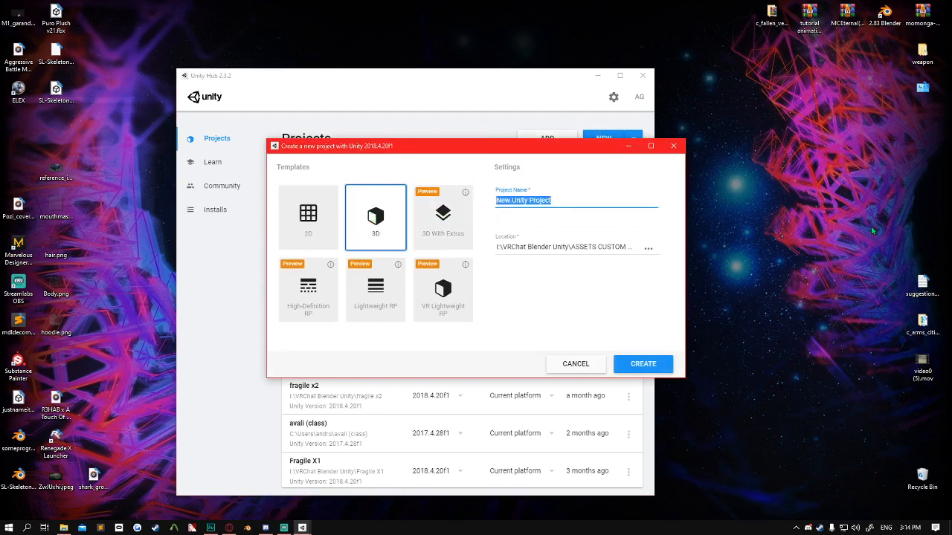
pyautogui.write('Tutorial')
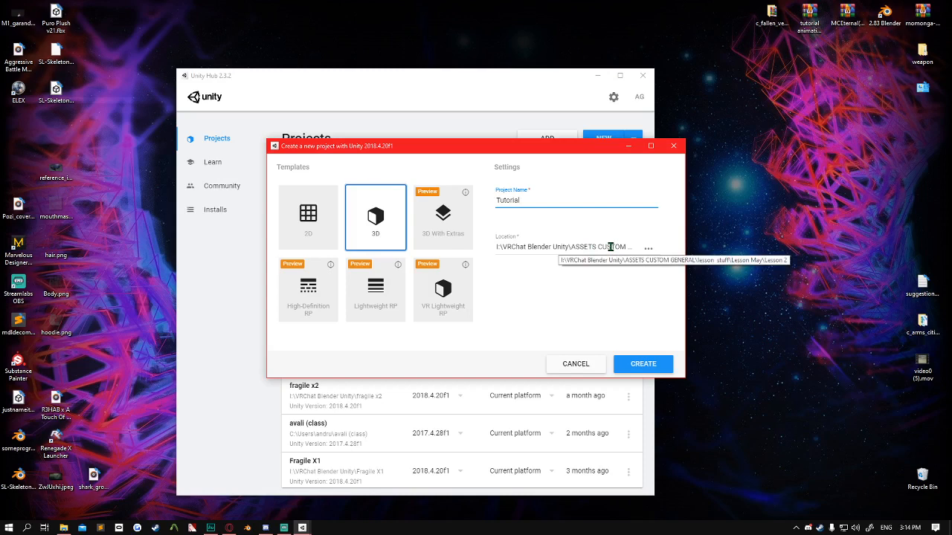
pyautogui.click(643, 364)
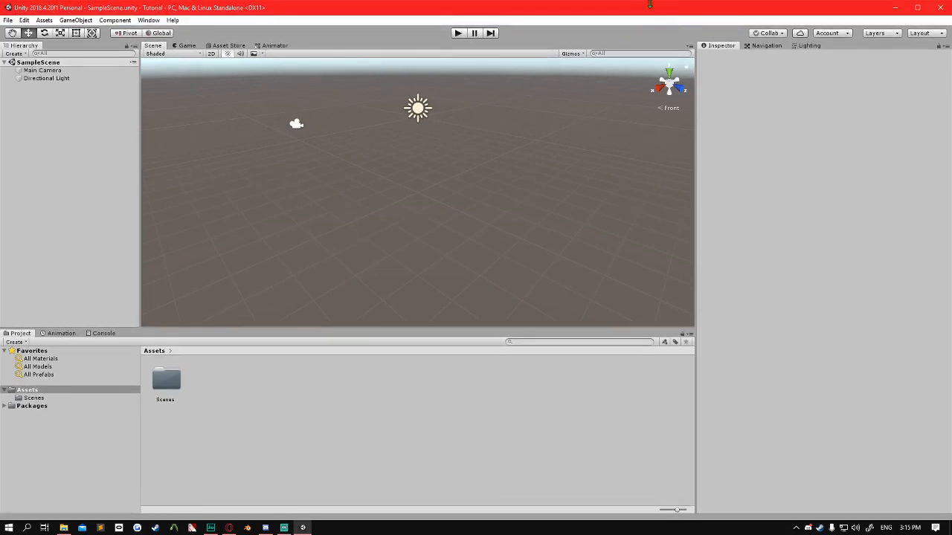
# Step: Resize the Unity editor window to fill the left half of the screen and place the 2ndary Assets folder window beside it
pyautogui.moveTo(634, 15); pyautogui.dragTo(584, 36)
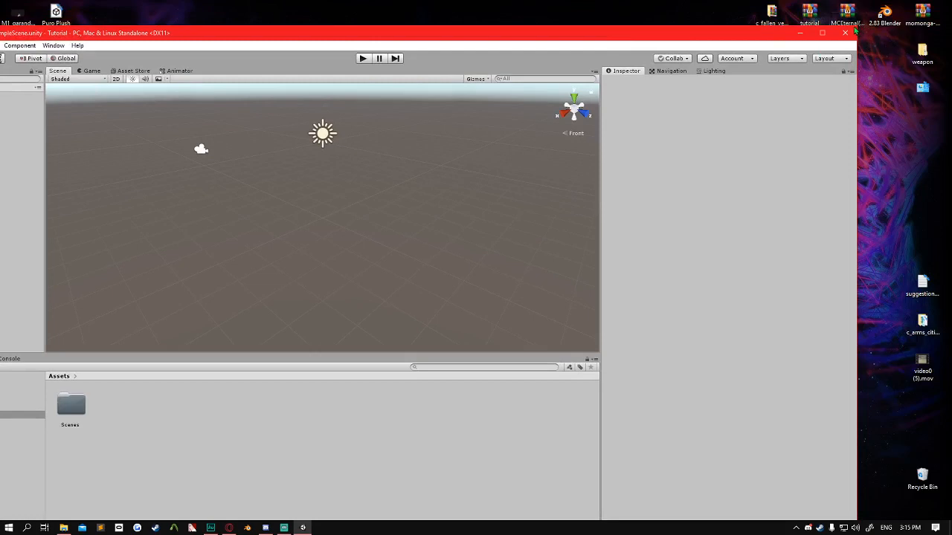
pyautogui.moveTo(708, 37); pyautogui.dragTo(649, 4)
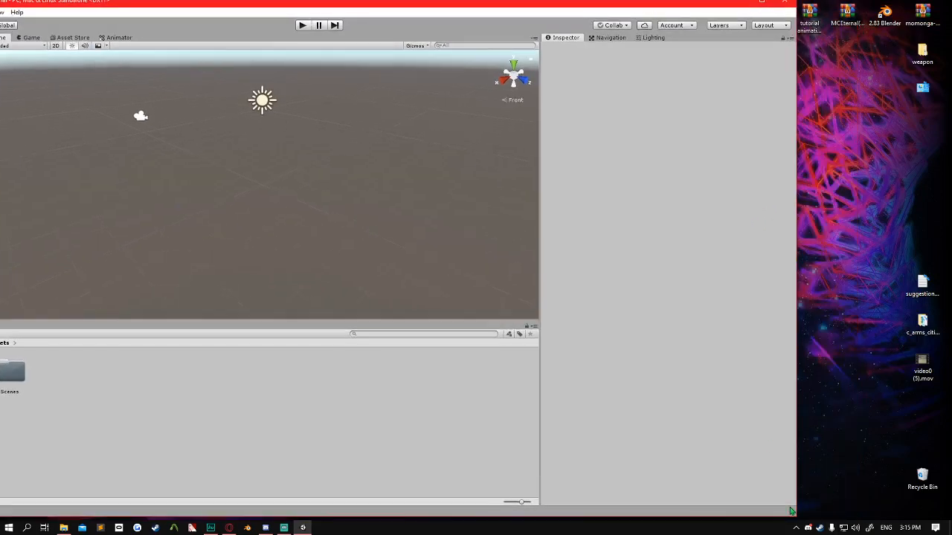
pyautogui.moveTo(794, 514); pyautogui.dragTo(329, 431)
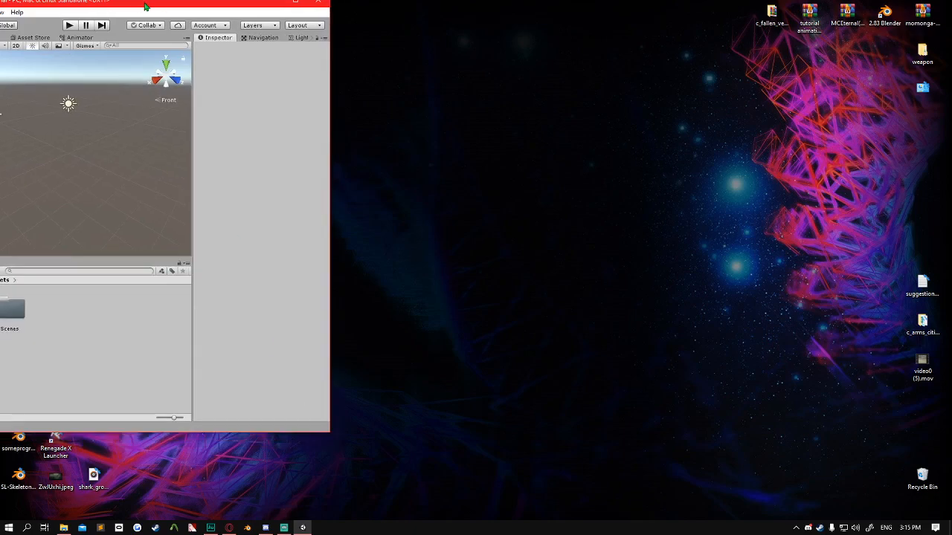
pyautogui.moveTo(145, 6); pyautogui.dragTo(342, 14)
pyautogui.moveTo(480, 441); pyautogui.dragTo(497, 516)
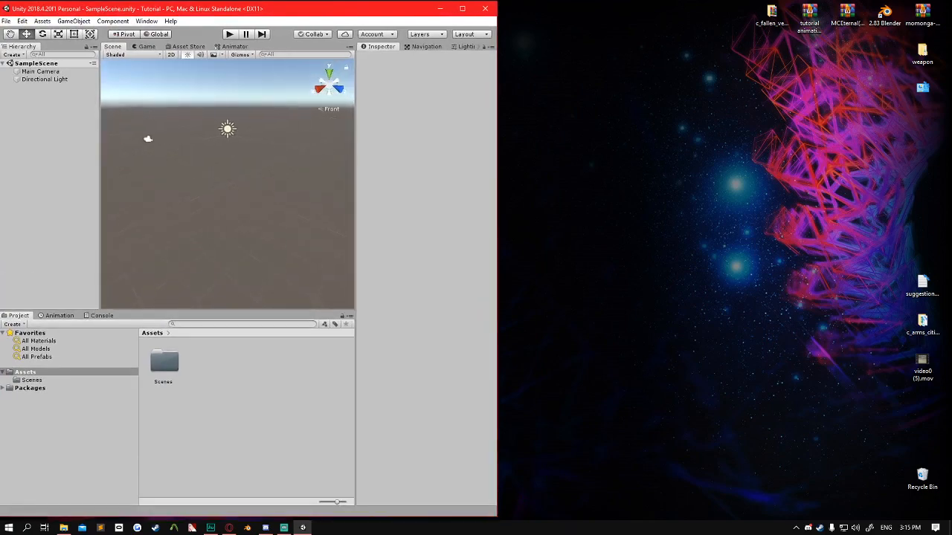
pyautogui.moveTo(951, 110); pyautogui.dragTo(736, 125)
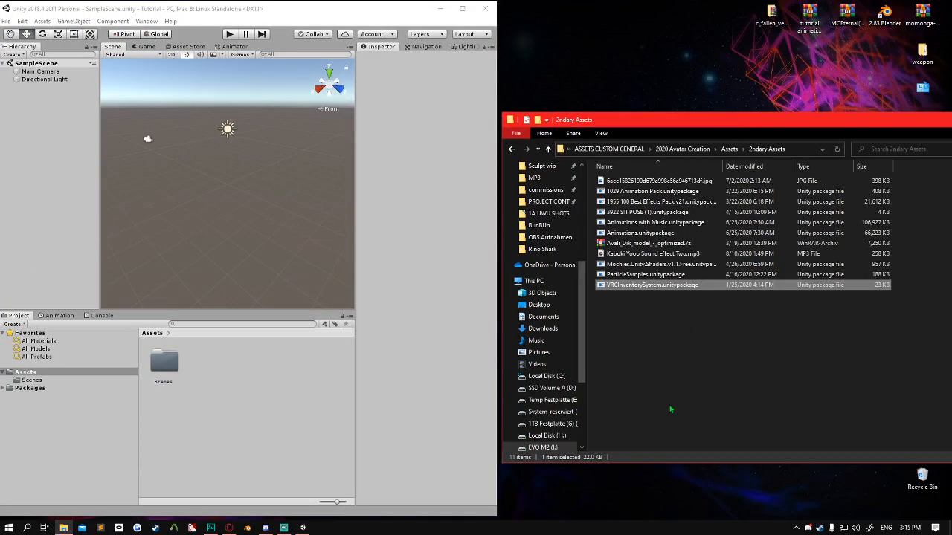
# Step: Import the 2_VRCSDK2-2020.04.25.12.49 package with all its items from the parent Assets folder into the project
pyautogui.click(671, 408)
pyautogui.hotkey('alt', 'Up')
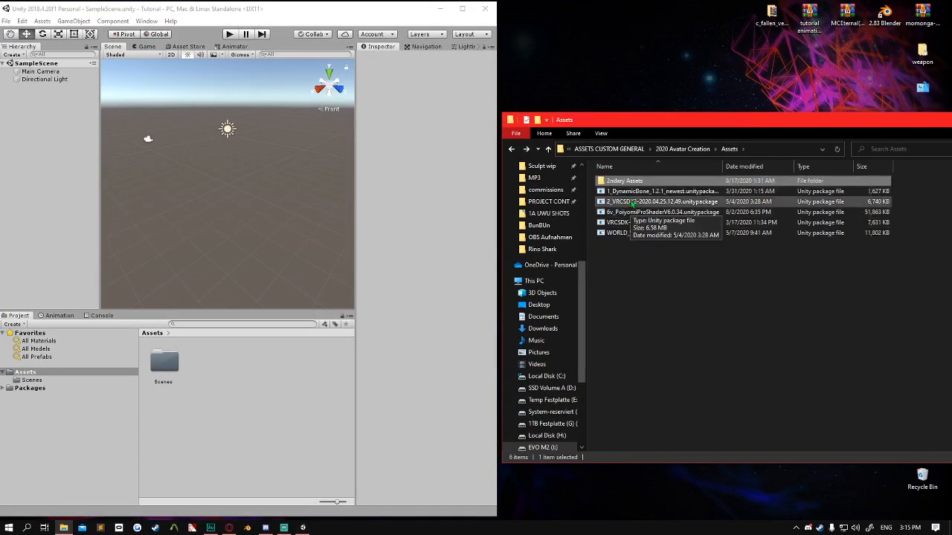
pyautogui.moveTo(632, 203); pyautogui.dragTo(190, 432)
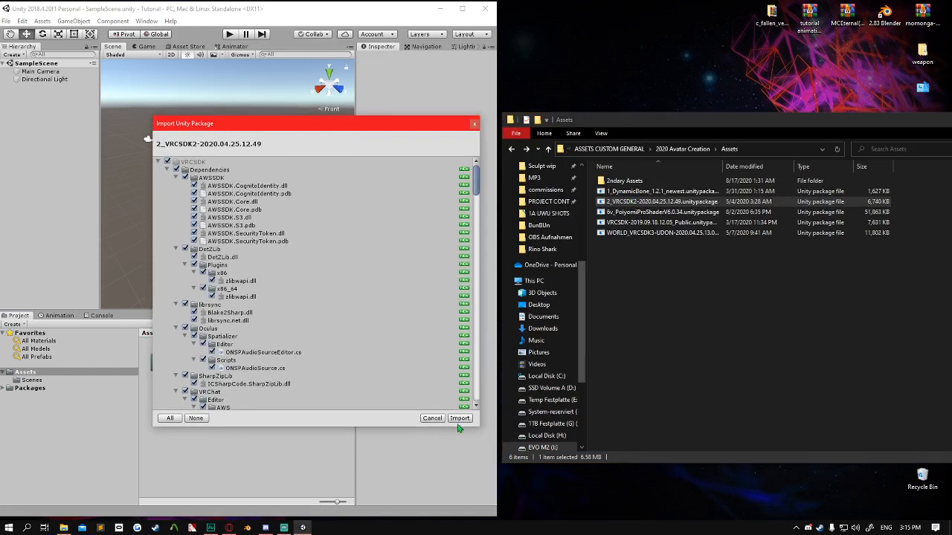
pyautogui.scroll(-5, 231, 312)
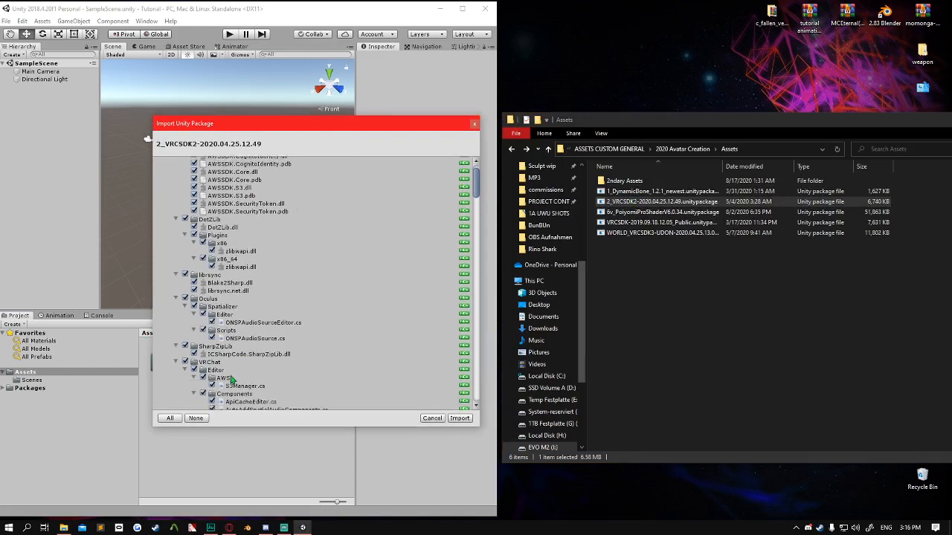
pyautogui.scroll(5, 235, 253)
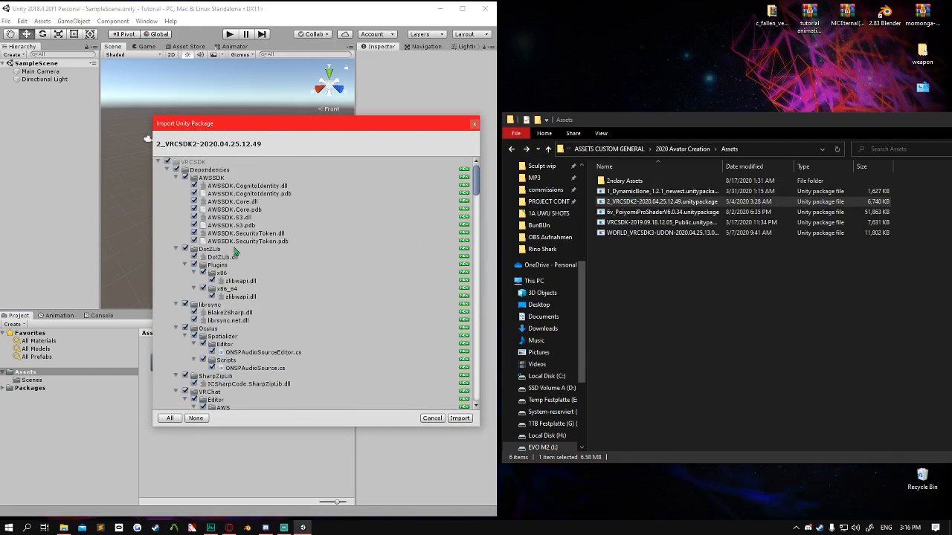
pyautogui.scroll(-5, 254, 220)
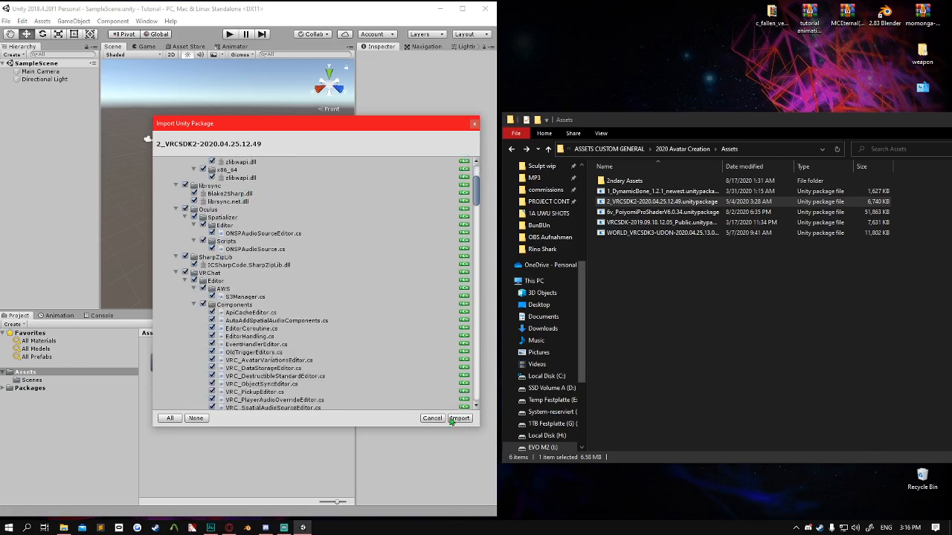
pyautogui.click(460, 419)
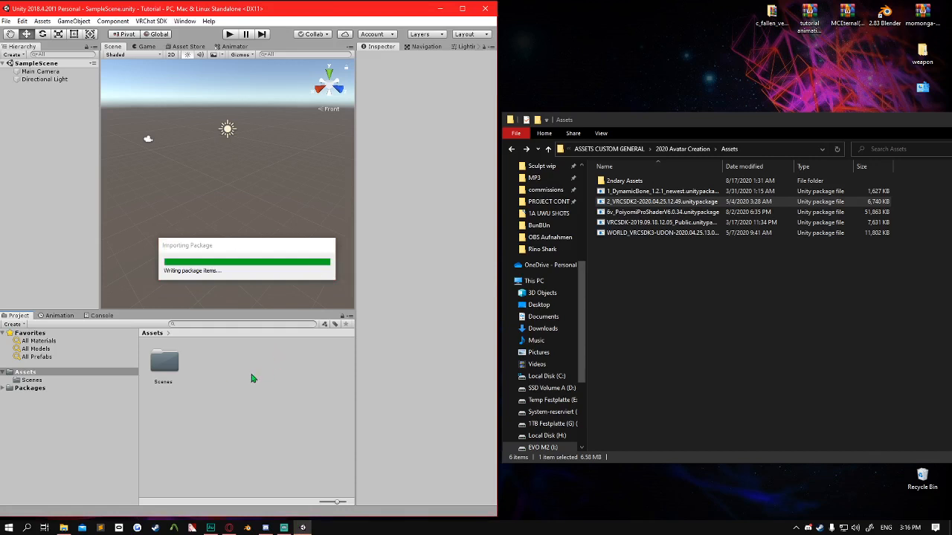
# Step: Import the 1_DynamicBone_1.2.1_newest package into the project with all its items
pyautogui.click(640, 193)
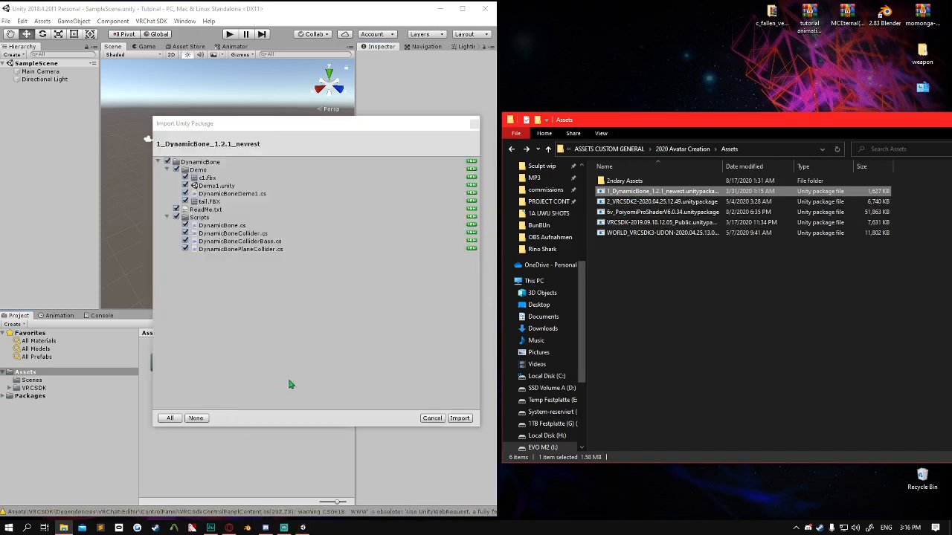
pyautogui.click(459, 418)
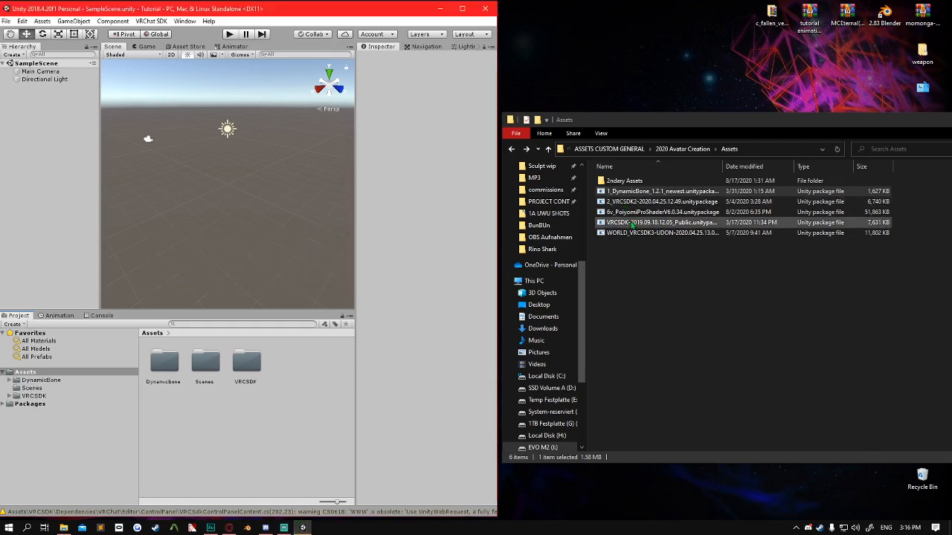
# Step: Import the 6v_PoiyomiProShaderV6.0.34 package with all its items after looking through its contents
pyautogui.click(652, 213)
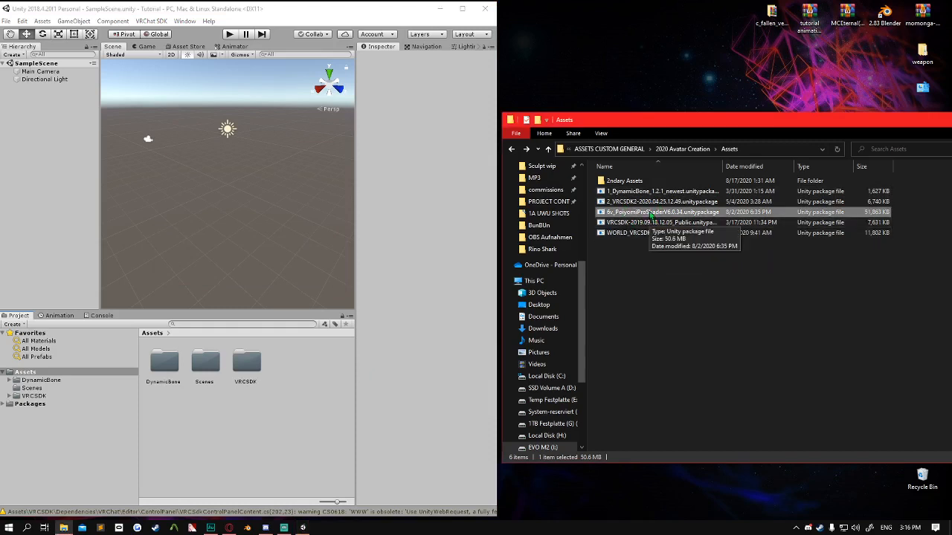
pyautogui.moveTo(652, 214); pyautogui.dragTo(304, 406)
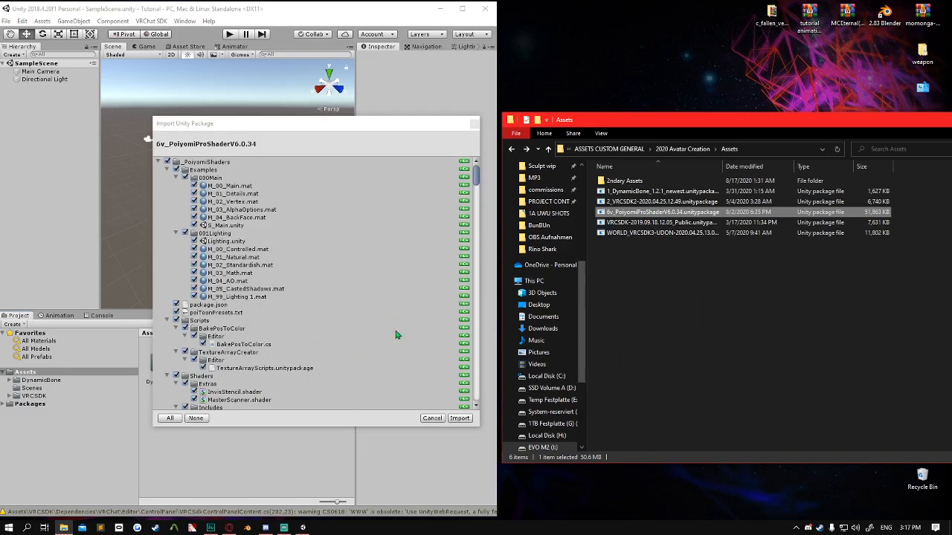
pyautogui.scroll(-5, 304, 221)
pyautogui.scroll(4, 259, 287)
pyautogui.scroll(2, 259, 287)
pyautogui.scroll(-10, 230, 260)
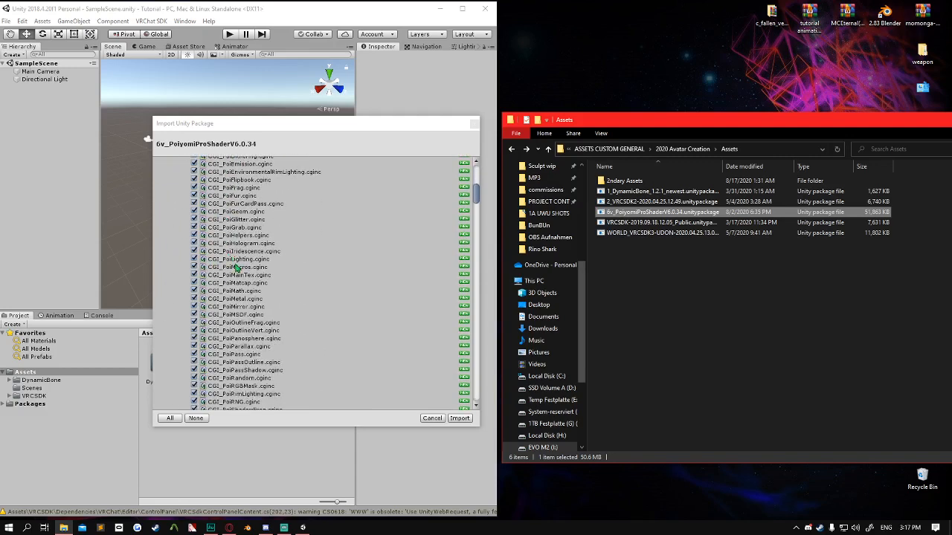
pyautogui.scroll(10, 232, 267)
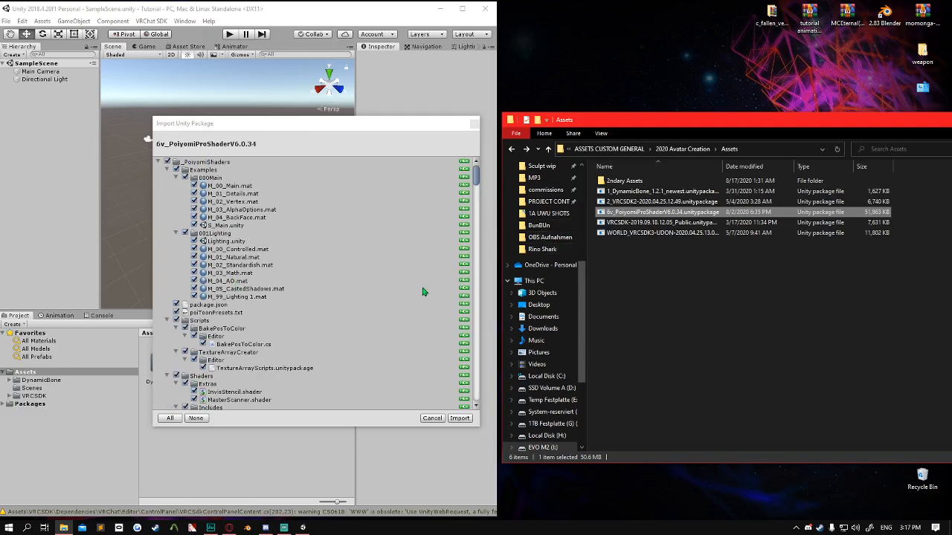
pyautogui.scroll(-10, 242, 364)
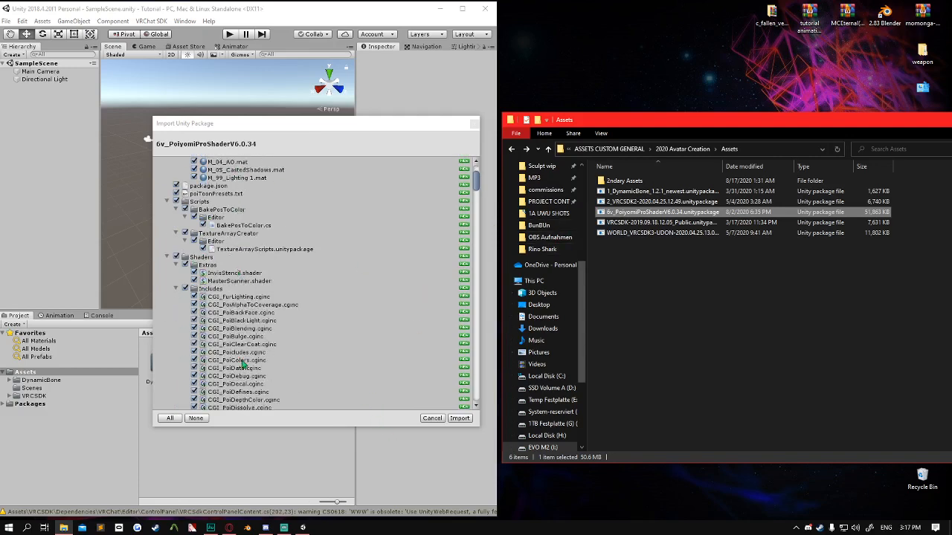
pyautogui.scroll(10, 245, 327)
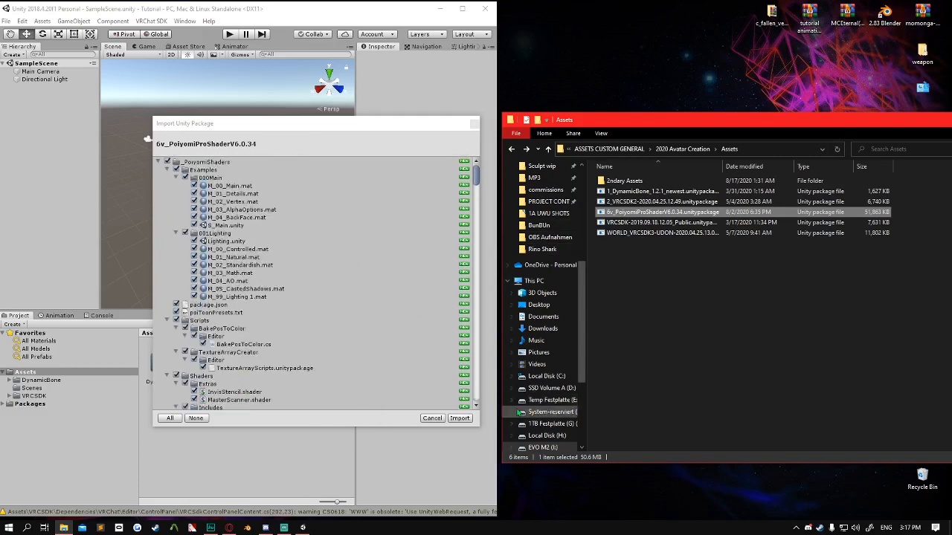
pyautogui.click(461, 419)
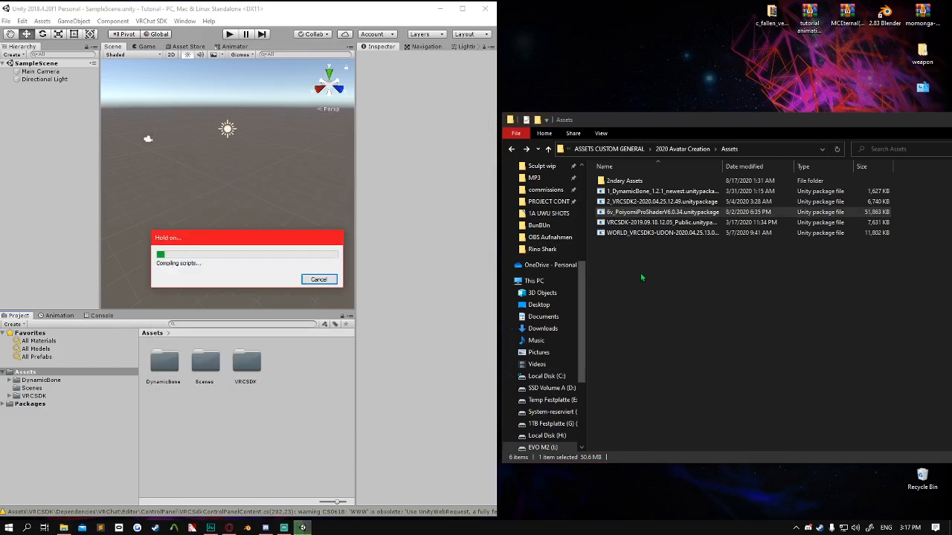
# Step: Close the Thry Settings window and import the full Zoichi Setup package from the ZoidChi folder inside Unity Avatar Package
pyautogui.hotkey('alt', 'Left')
pyautogui.doubleClick(628, 191)
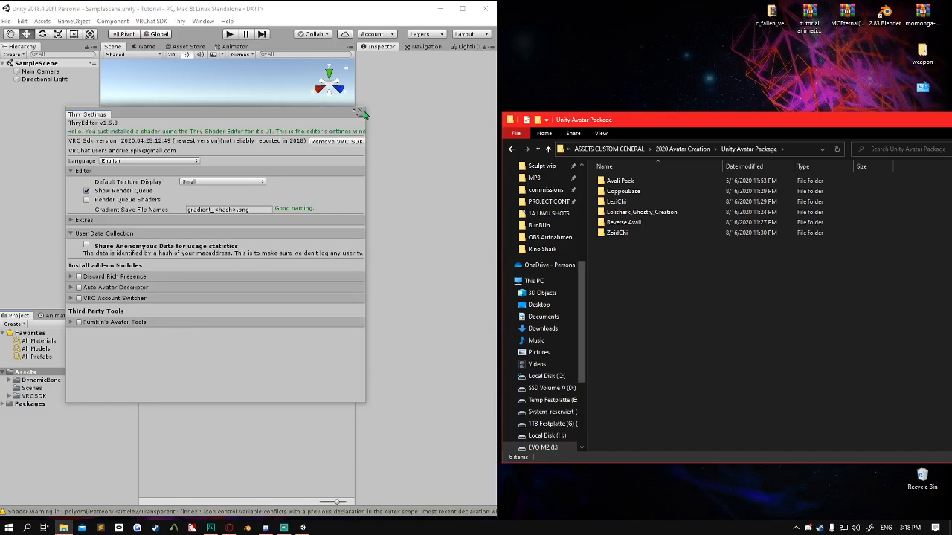
pyautogui.click(360, 112)
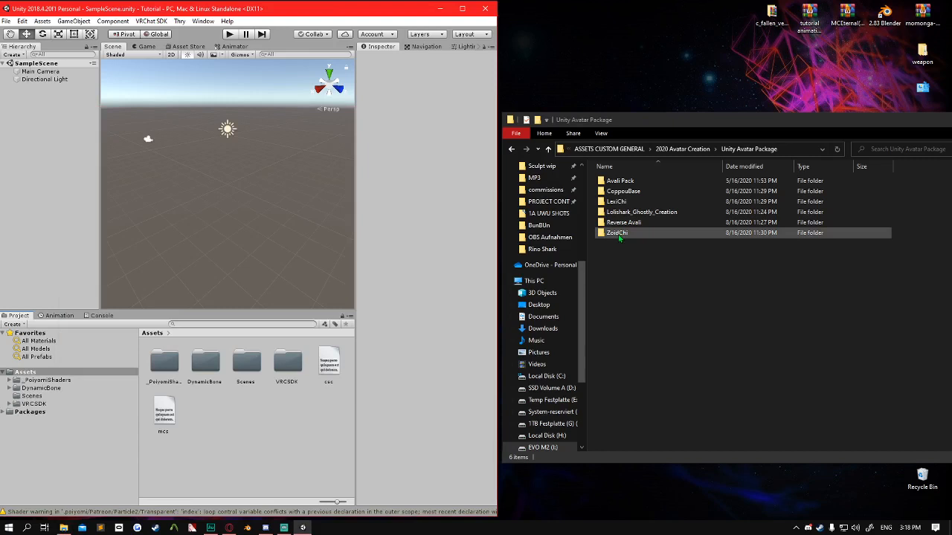
pyautogui.click(618, 235)
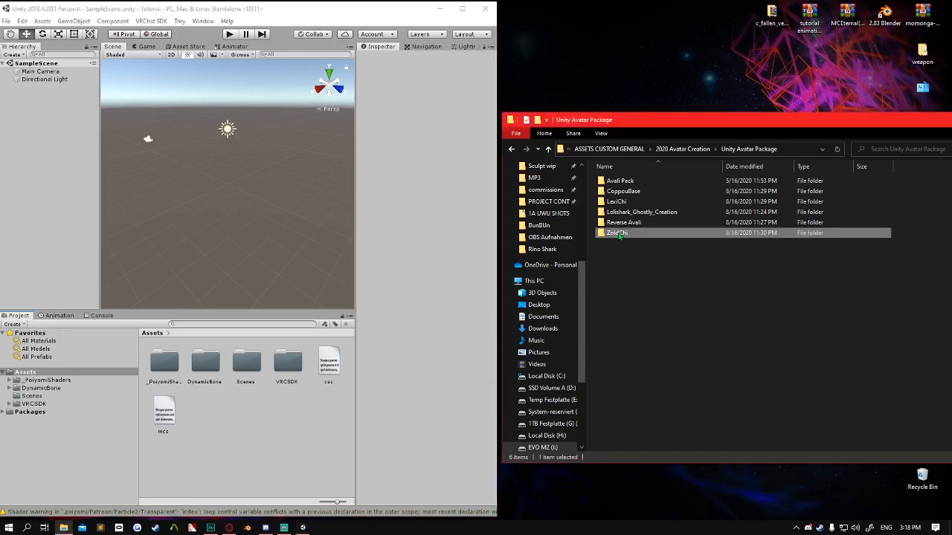
pyautogui.doubleClick(618, 233)
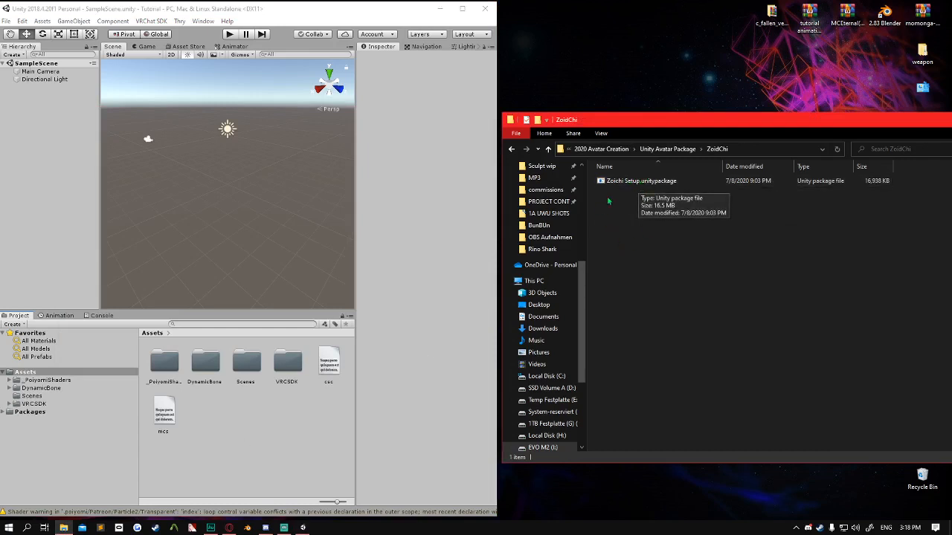
pyautogui.moveTo(642, 184); pyautogui.dragTo(240, 432)
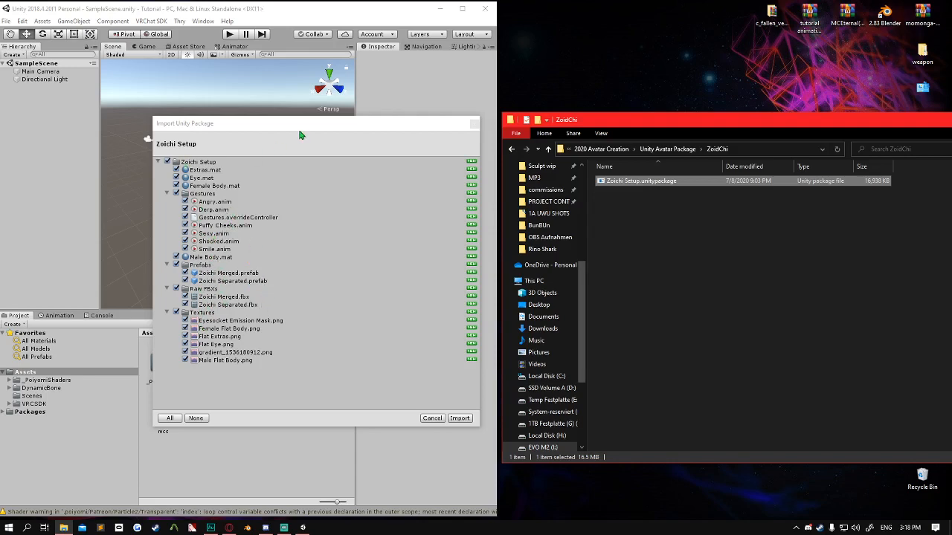
pyautogui.moveTo(301, 127)
pyautogui.mouseDown()
pyautogui.moveTo(276, 126)
pyautogui.moveTo(310, 127)
pyautogui.mouseUp()
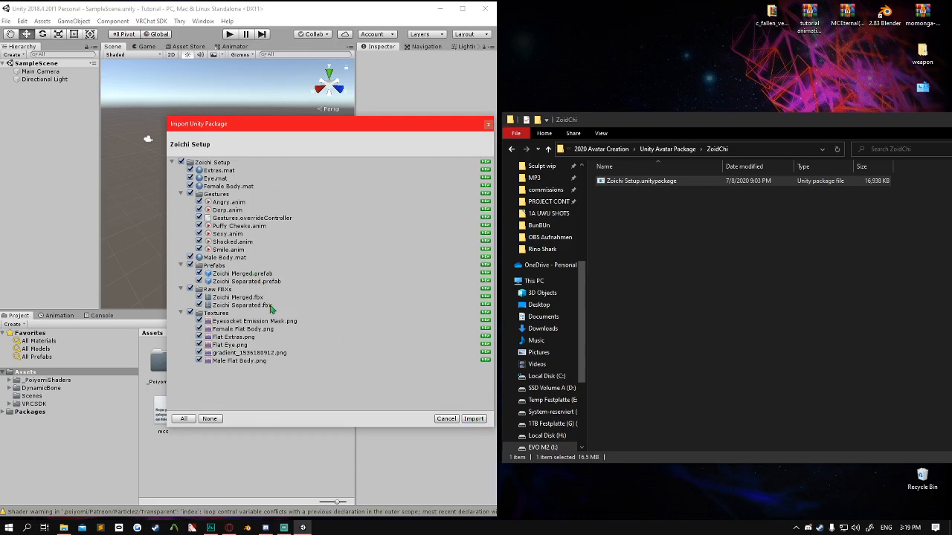
pyautogui.click(474, 419)
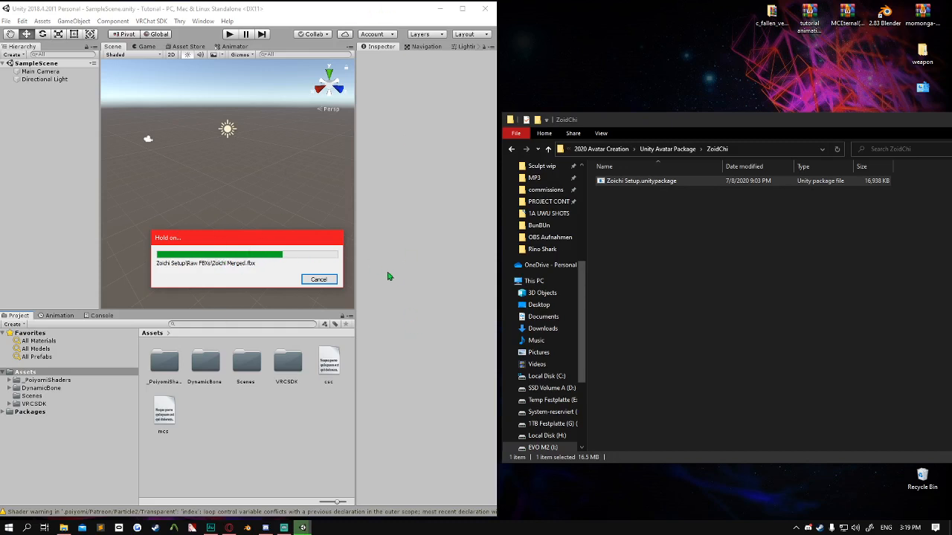
# Step: Put the file explorer window away and maximize the Unity editor window
pyautogui.click(888, 125)
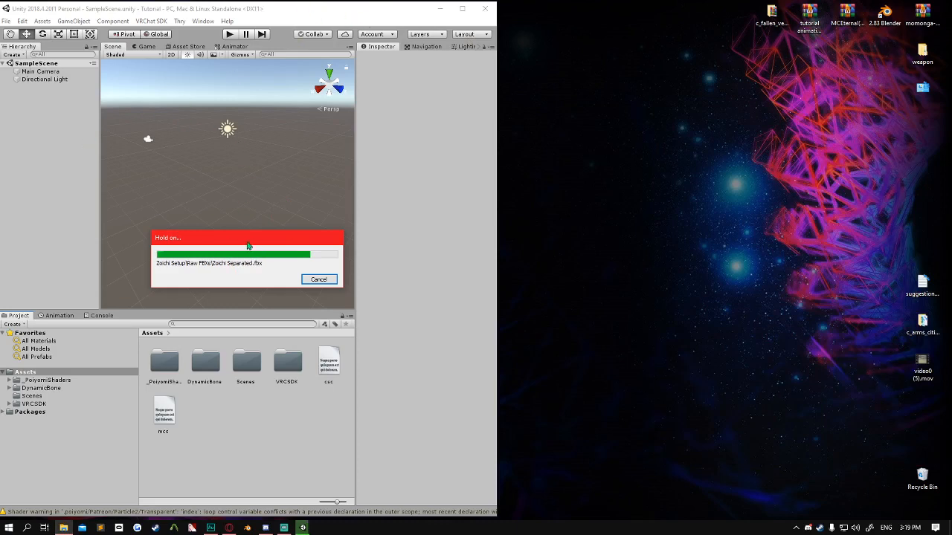
pyautogui.doubleClick(272, 14)
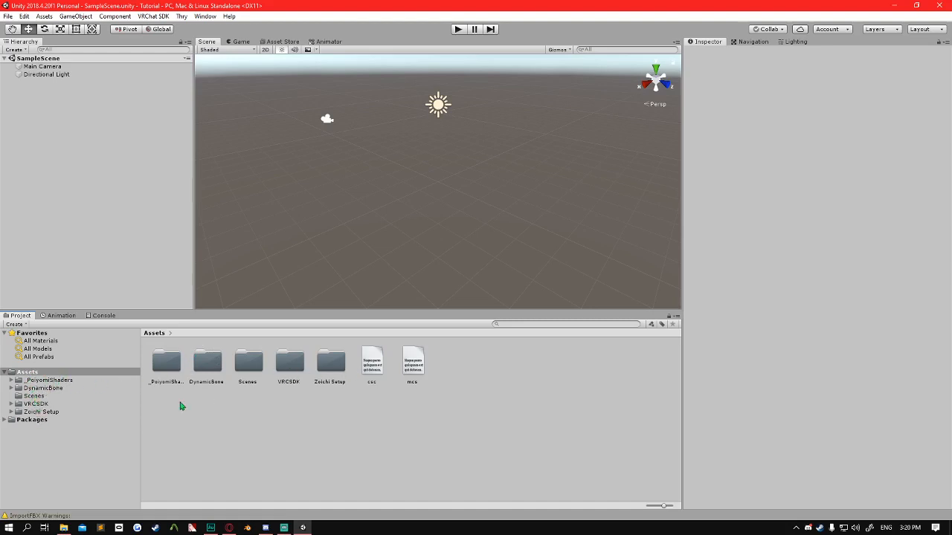
# Step: Check the contents of the Scenes folder and search the project assets for "ani"
pyautogui.click(27, 396)
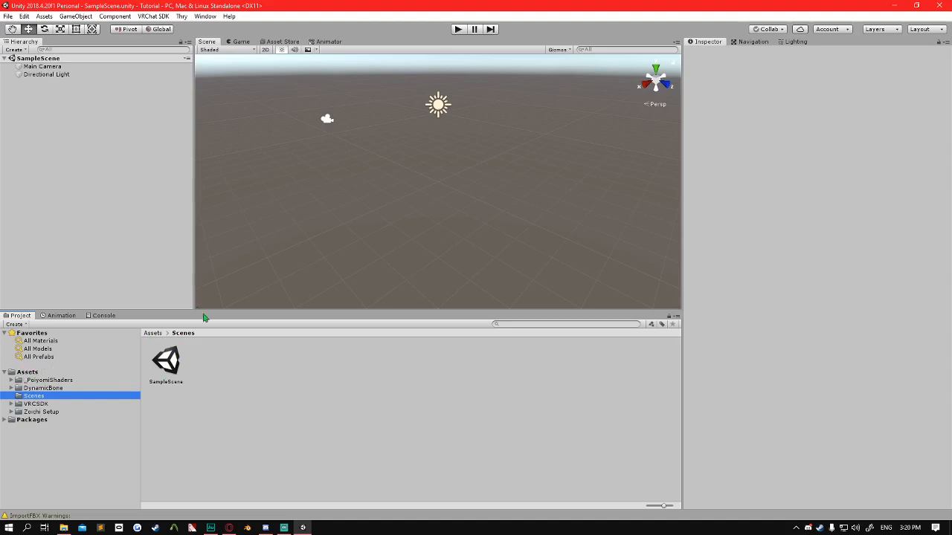
pyautogui.click(152, 335)
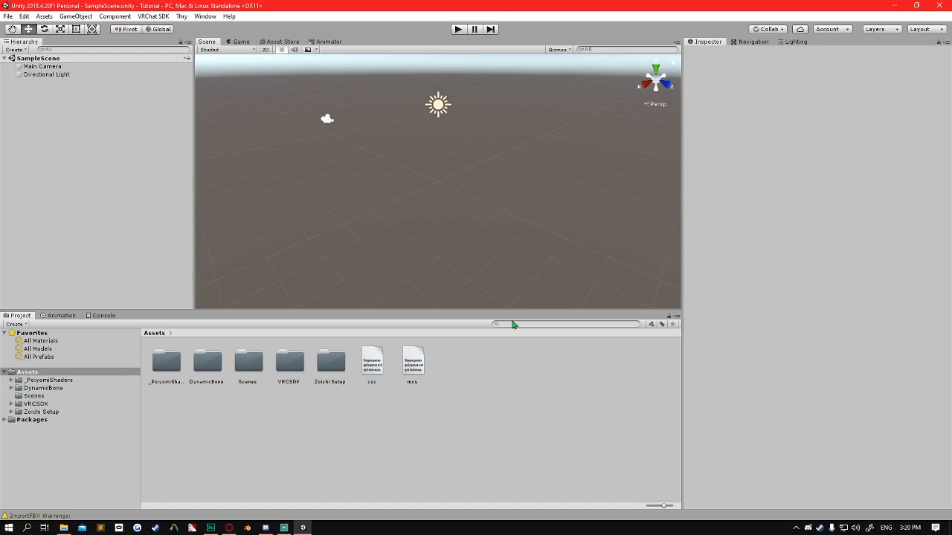
pyautogui.click(567, 325)
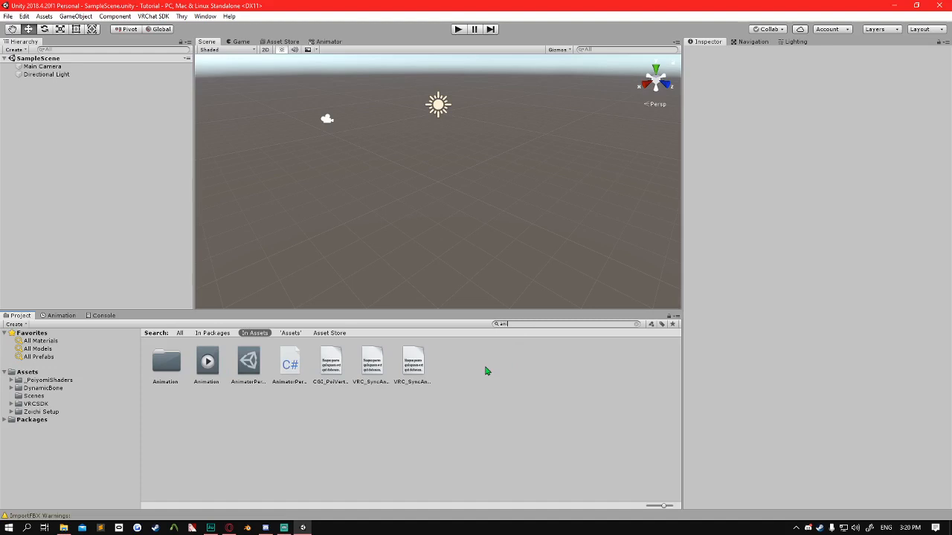
# Step: Search the project assets for "animator" and "Avatar", and inspect the AvatarControllerTemplate controller
pyautogui.write('imator')
pyautogui.hotkey('ctrl', 'a')
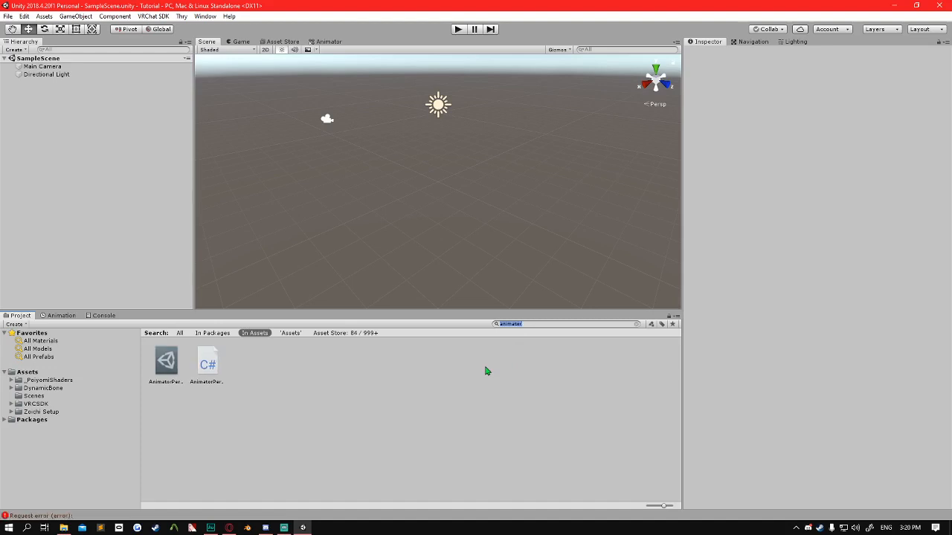
pyautogui.write('Avatar')
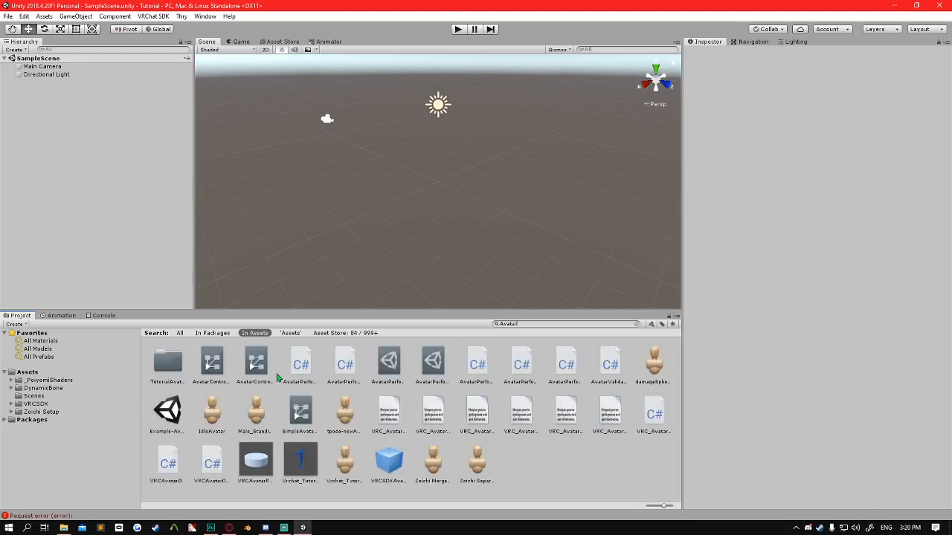
pyautogui.click(213, 375)
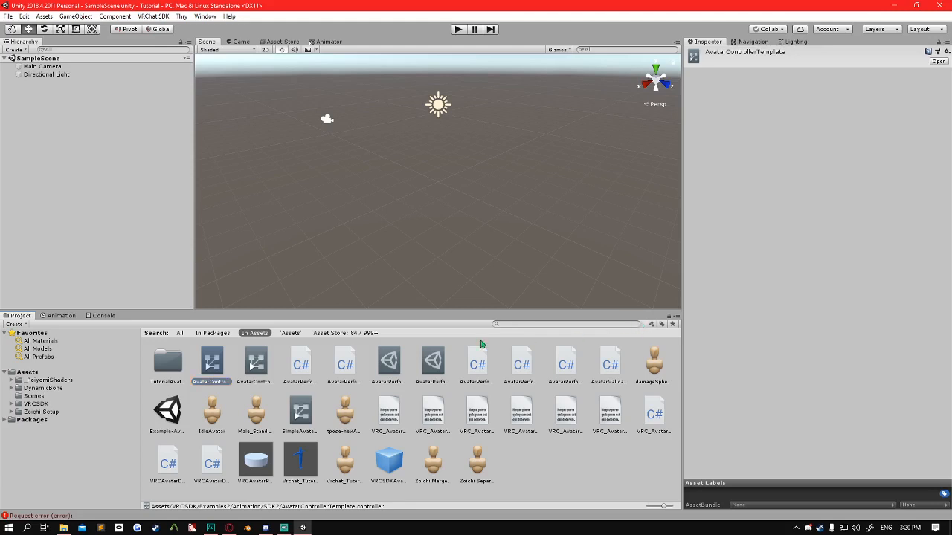
# Step: Clear the asset search and return to the root Assets folder with nothing selected
pyautogui.click(636, 325)
pyautogui.click(154, 333)
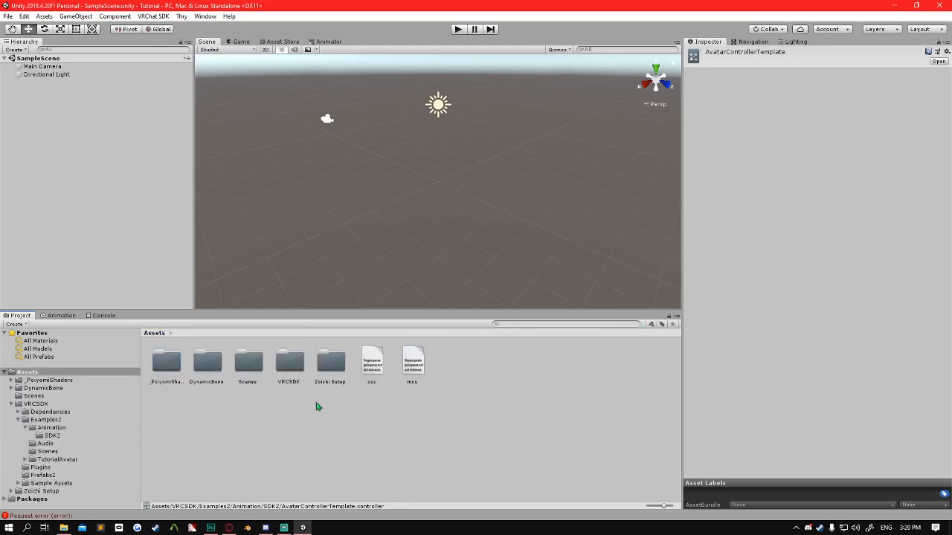
pyautogui.click(253, 441)
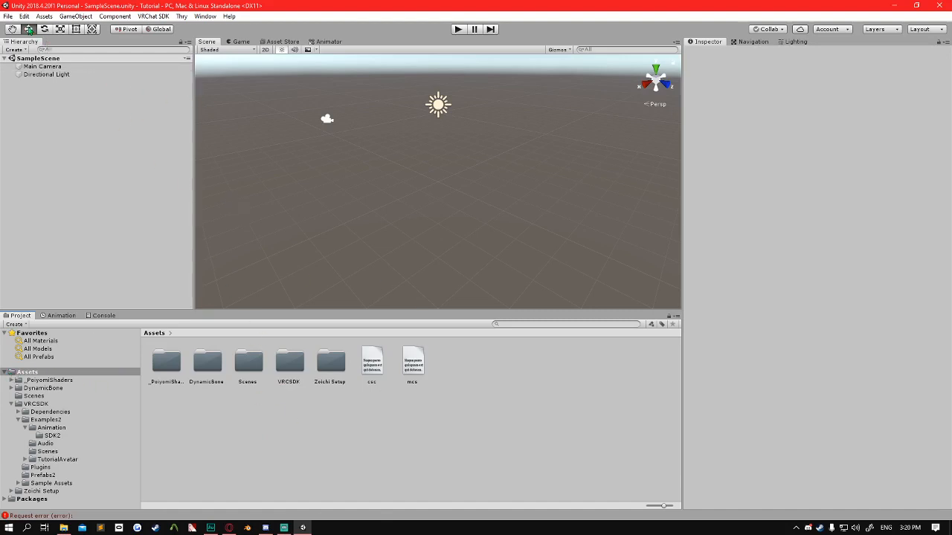
# Step: Save the scene as gweshgiuwe in the Assets folder and save the project
pyautogui.click(9, 16)
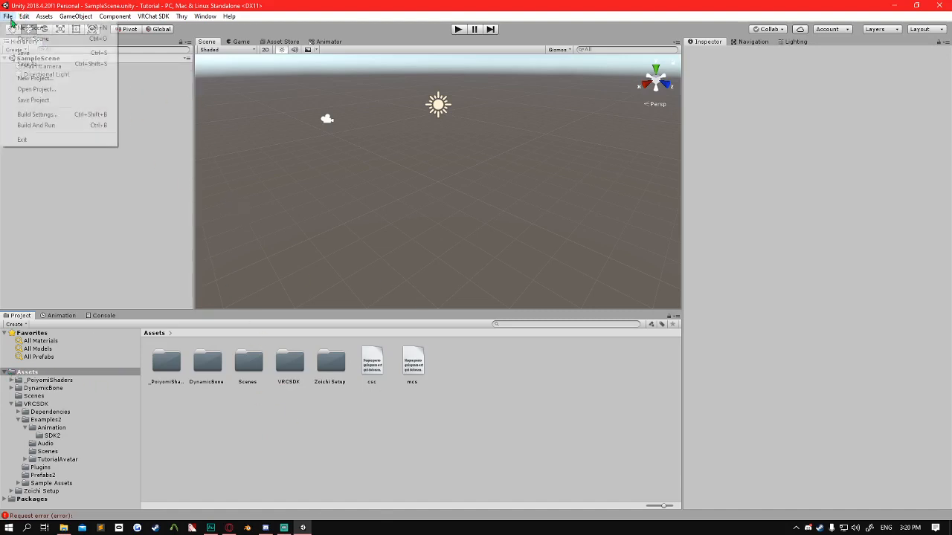
pyautogui.click(34, 64)
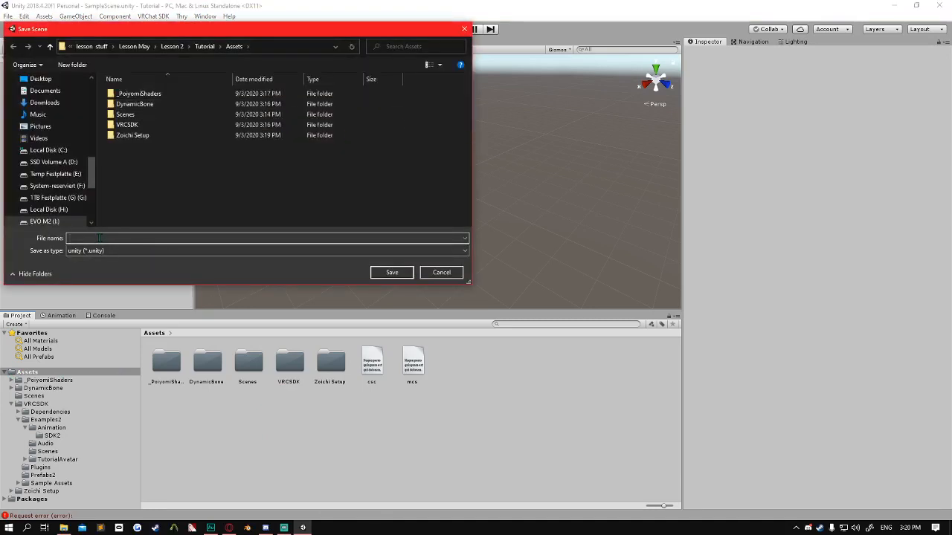
pyautogui.write('gweshgiuwe')
pyautogui.click(391, 272)
pyautogui.click(9, 17)
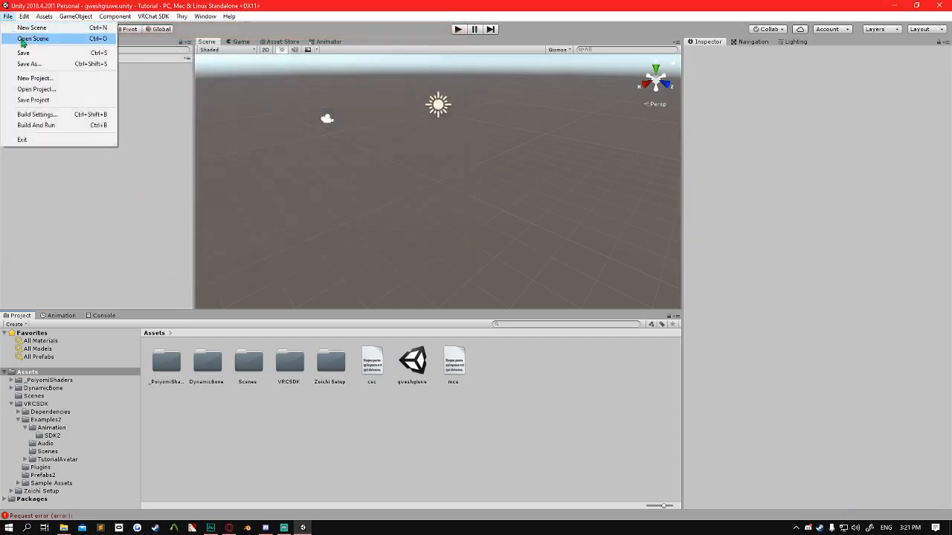
pyautogui.click(44, 99)
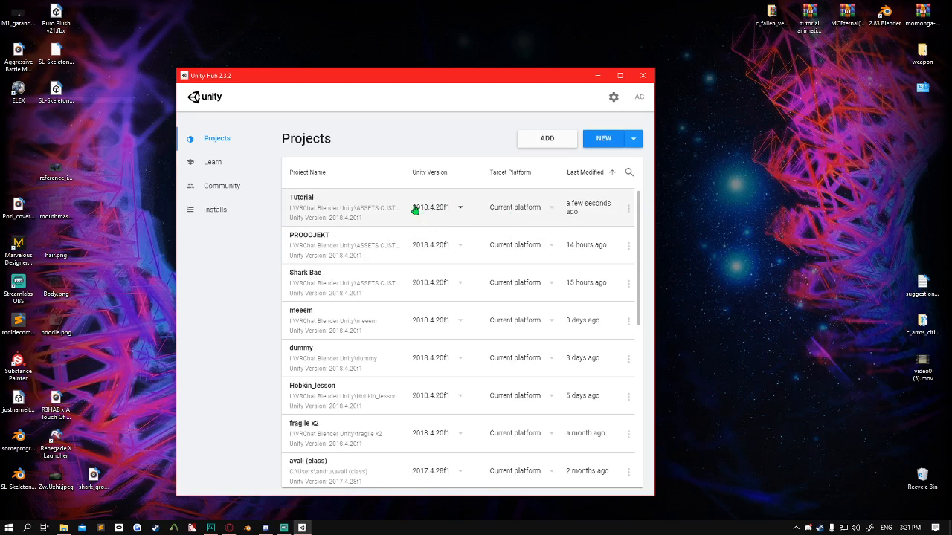
# Step: Check the Unity version choices for the Tutorial project in Unity Hub and reopen the project
pyautogui.click(458, 213)
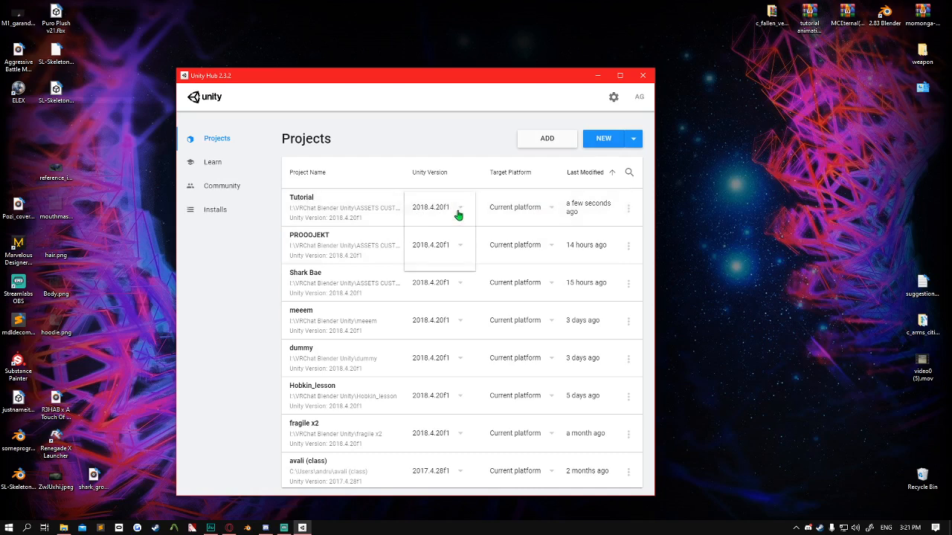
pyautogui.click(465, 138)
pyautogui.click(348, 210)
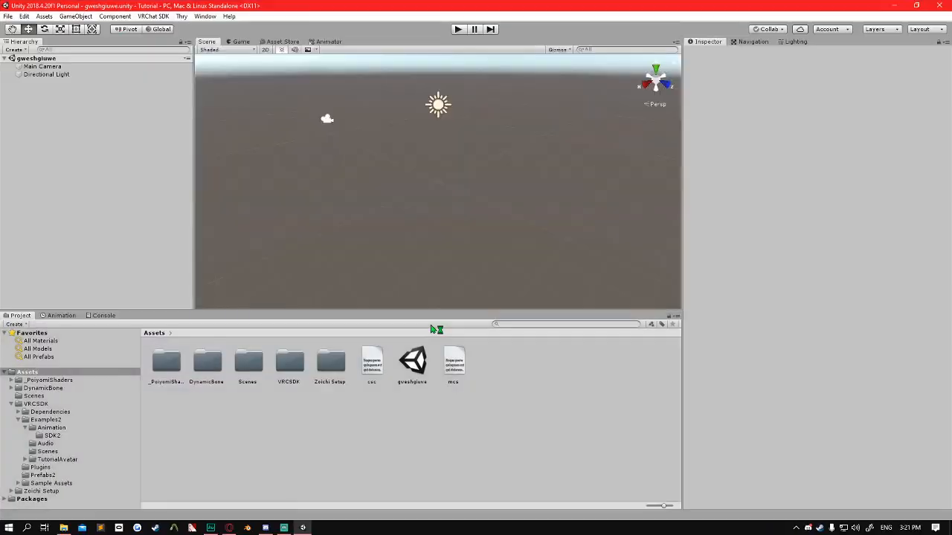
# Step: Add the Zoichi Merged prefab from the Prefabs folder of Zoichi Setup to the scene hierarchy
pyautogui.doubleClick(329, 378)
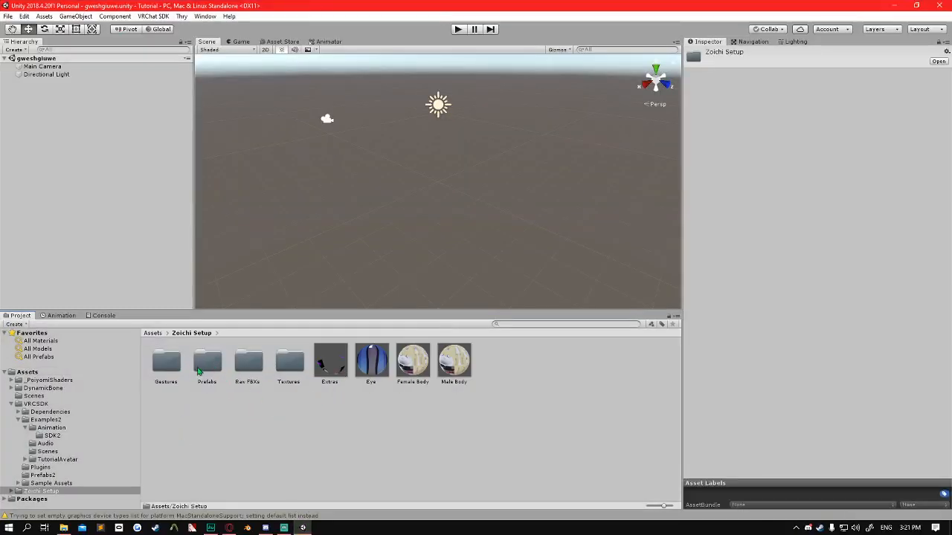
pyautogui.doubleClick(205, 364)
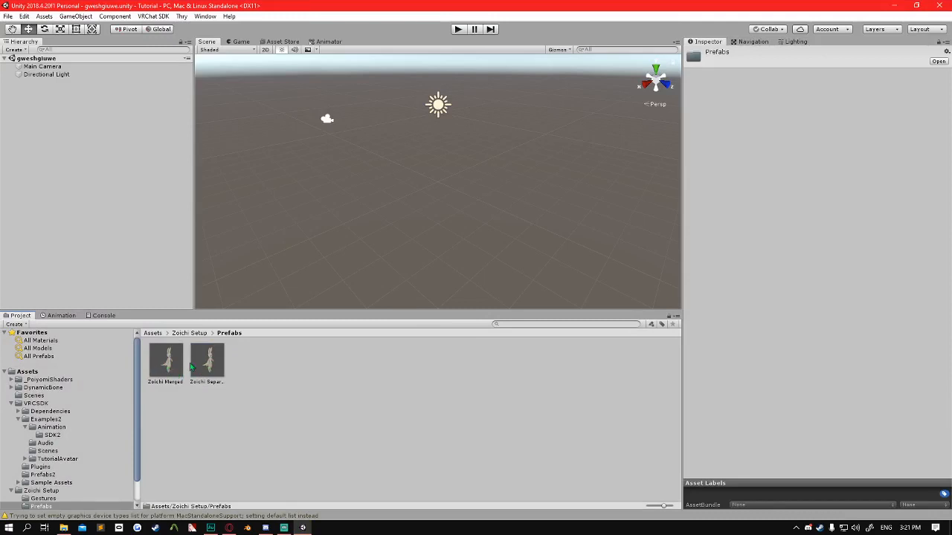
pyautogui.click(174, 364)
pyautogui.moveTo(173, 364); pyautogui.dragTo(102, 167)
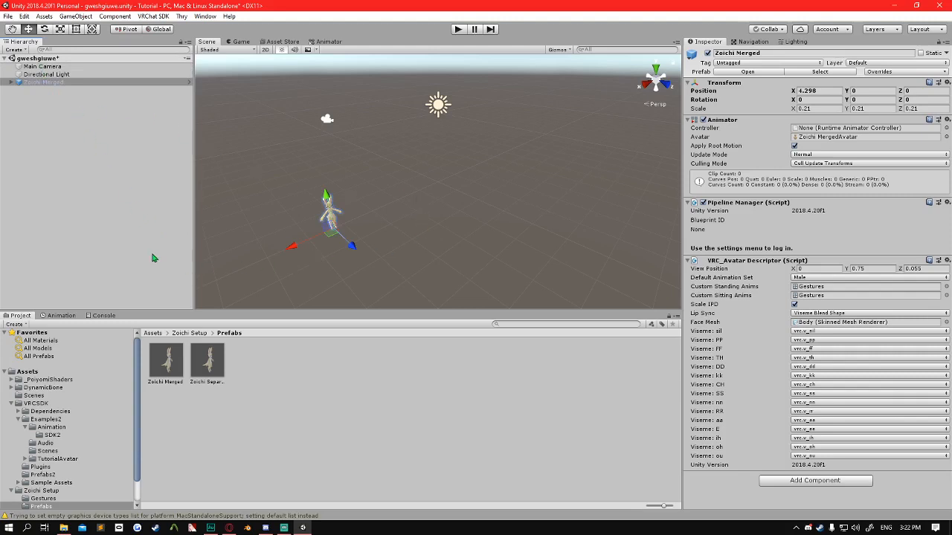
# Step: Save the scene with the avatar as touchproject in the Assets folder and save the project
pyautogui.click(7, 16)
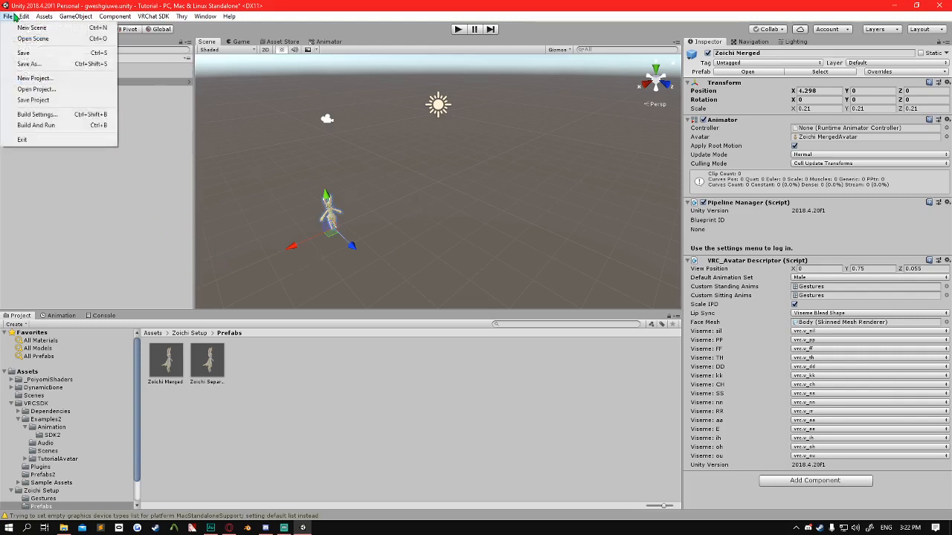
pyautogui.click(52, 68)
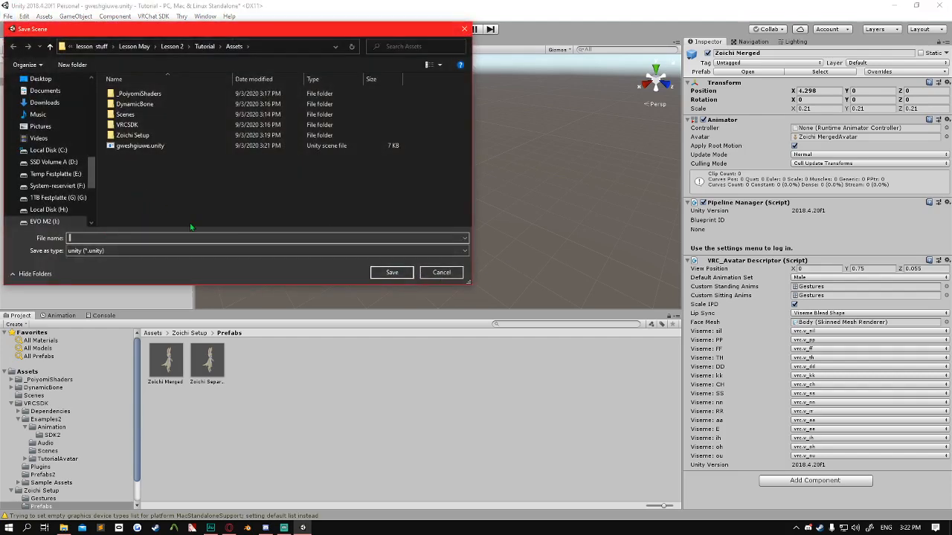
pyautogui.write('un')
pyautogui.press('Return')
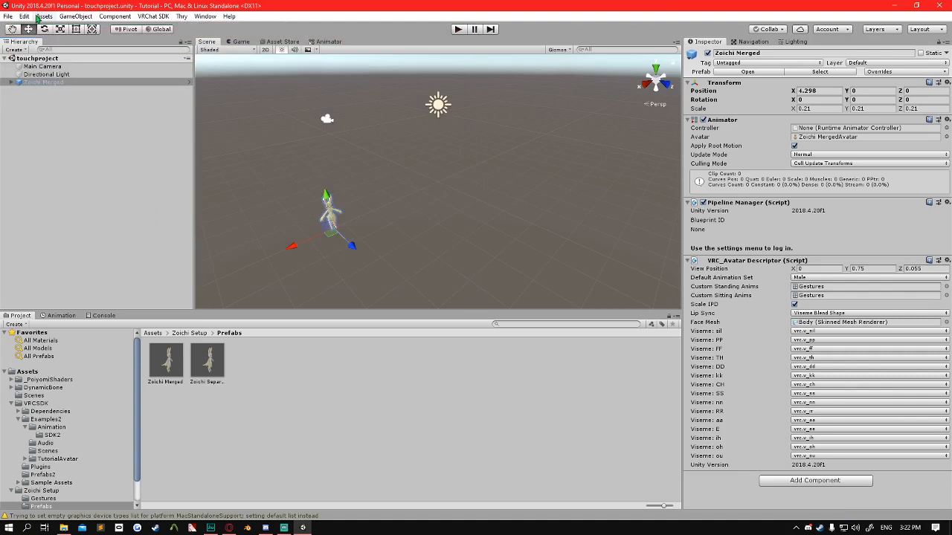
pyautogui.click(7, 16)
pyautogui.click(22, 99)
# Step: Show the root Assets folder and delete the Zoichi Merged avatar from the touchproject scene
pyautogui.click(78, 147)
pyautogui.click(52, 81)
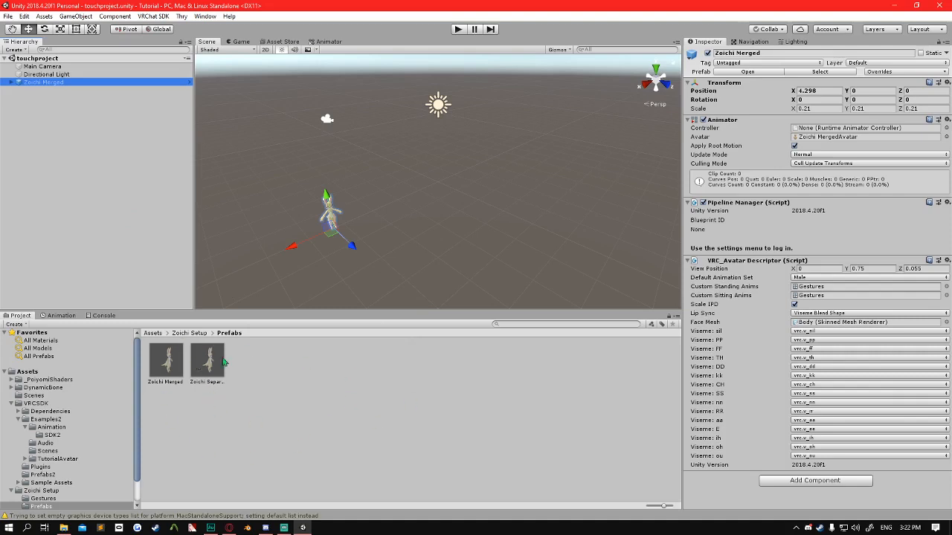
pyautogui.click(152, 333)
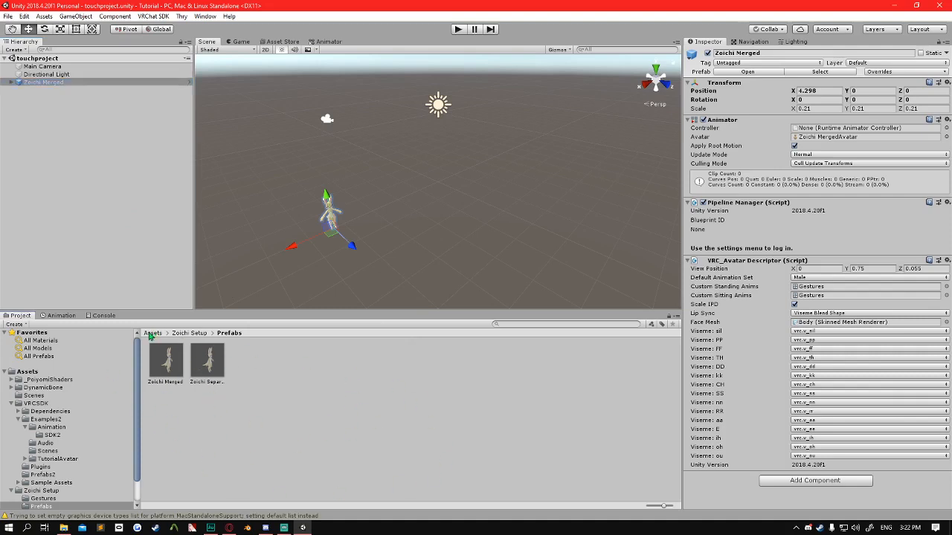
pyautogui.click(398, 444)
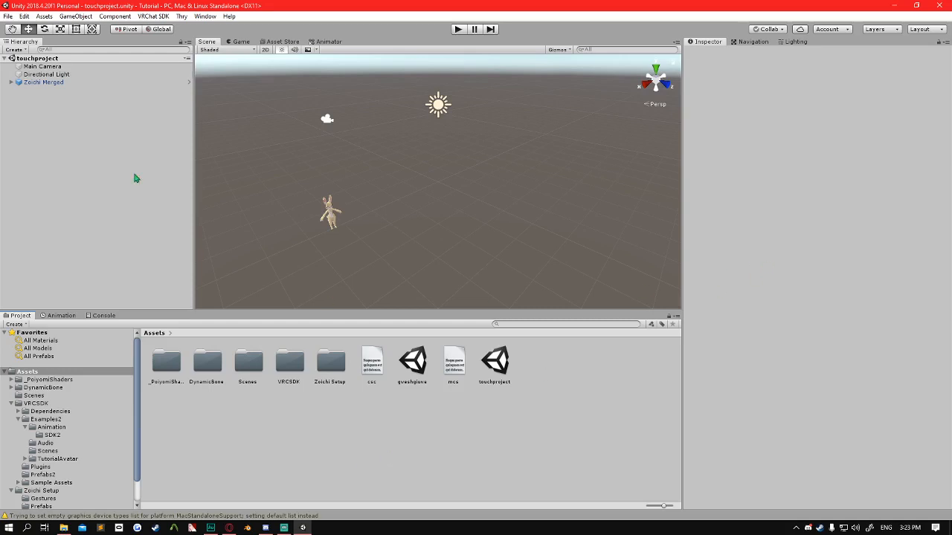
pyautogui.click(74, 83)
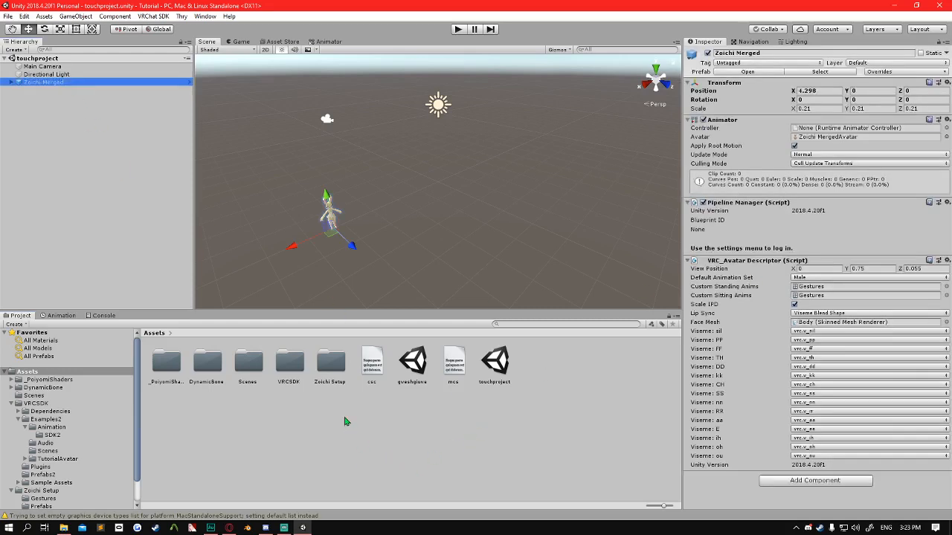
pyautogui.press('Delete')
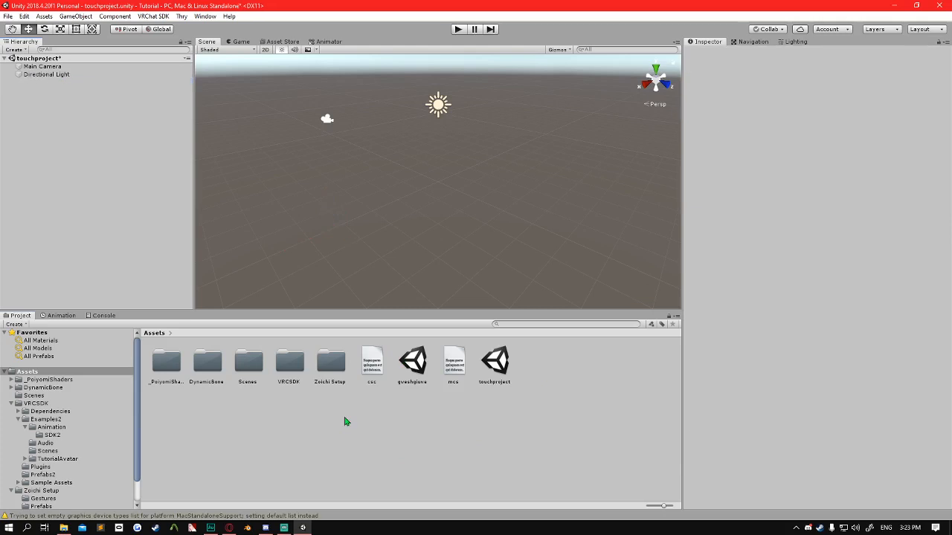